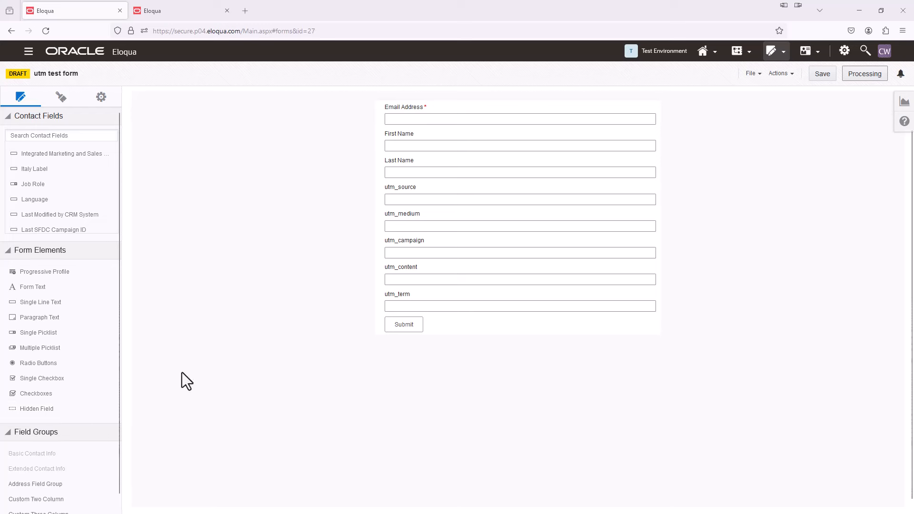
Step: Confirm the form's HTML name is FM_utmtest, then bring up the 'utm test lp' landing page
click(418, 200)
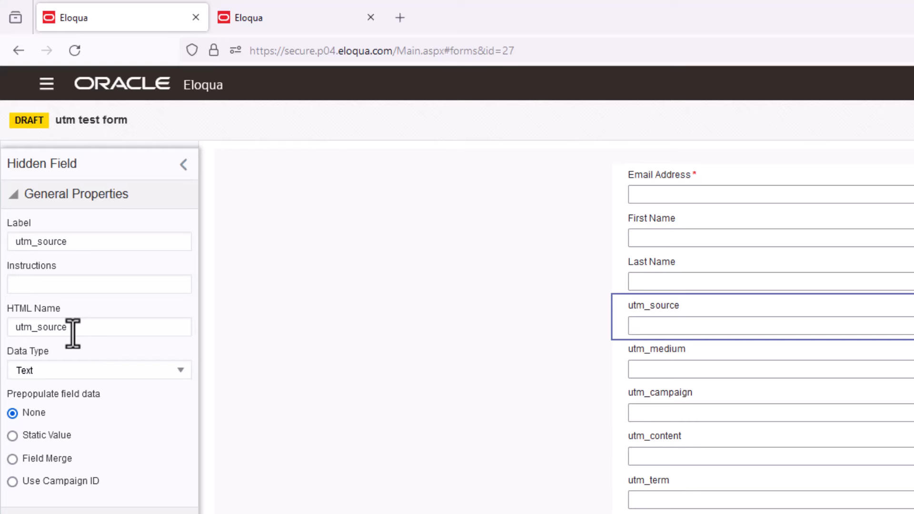
click(183, 164)
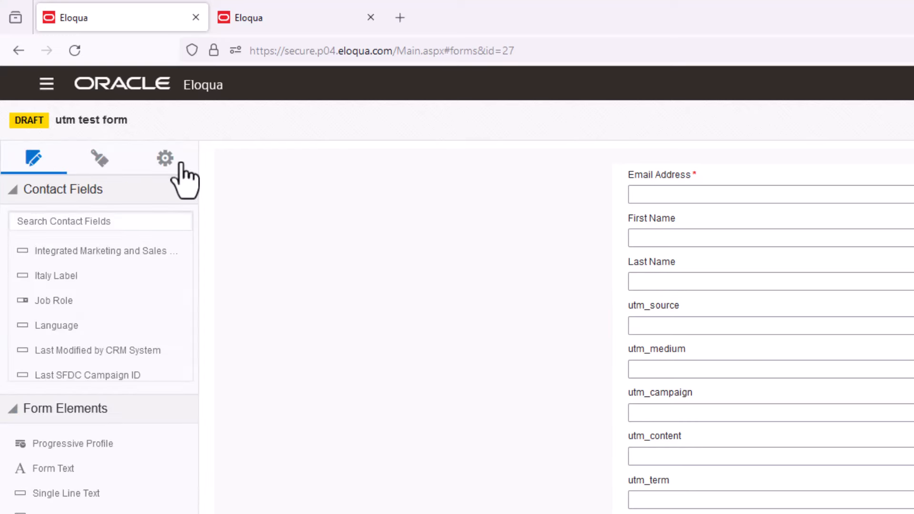
click(165, 159)
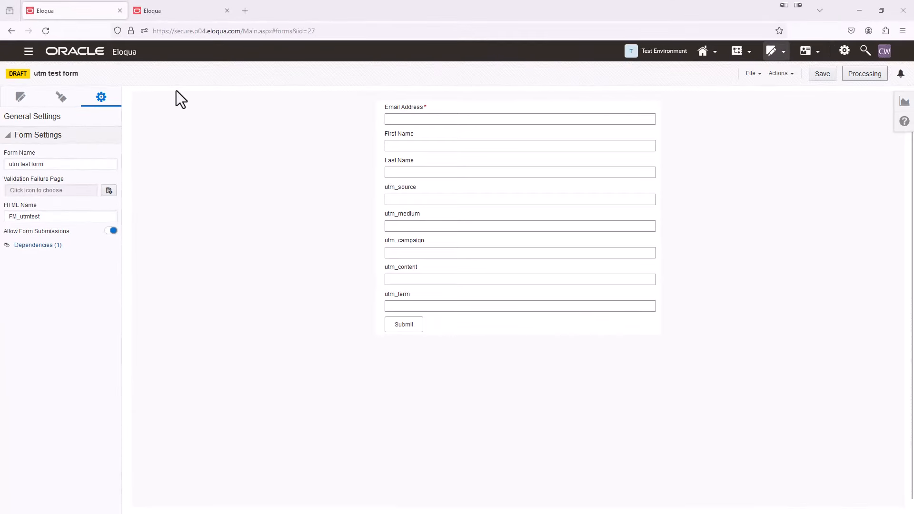
click(166, 20)
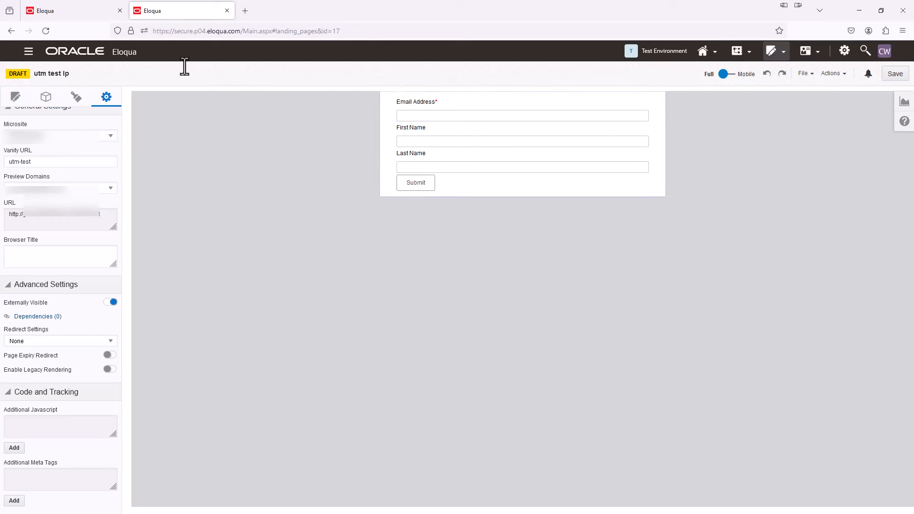
click(78, 12)
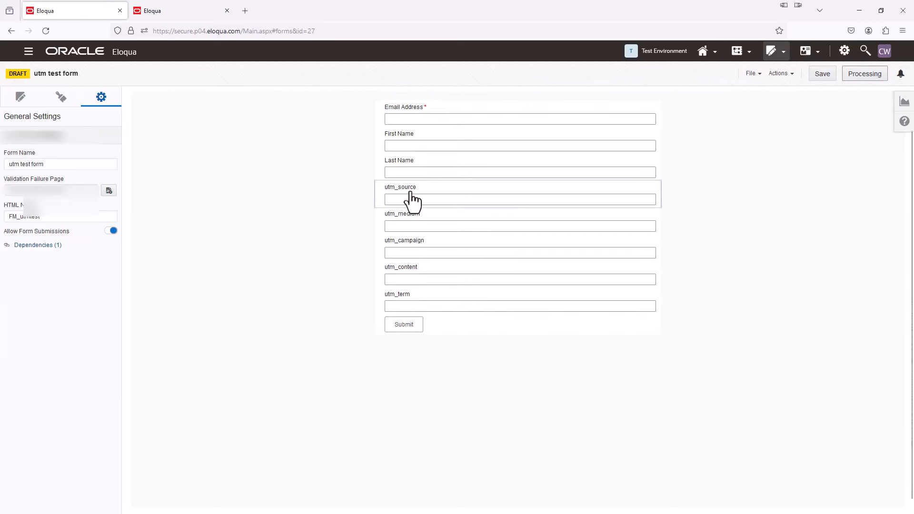
click(198, 9)
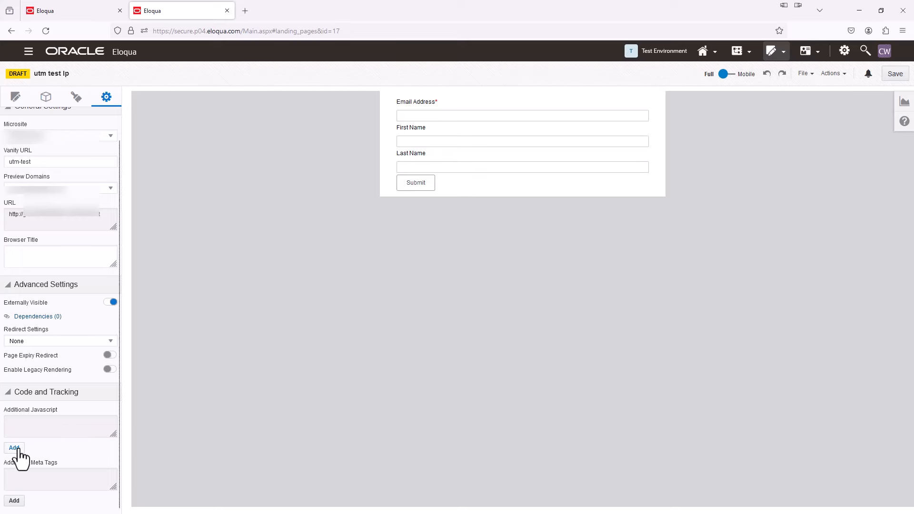
Step: Add Additional JavaScript to the landing page containing the 18-line UTM query-string script
click(15, 448)
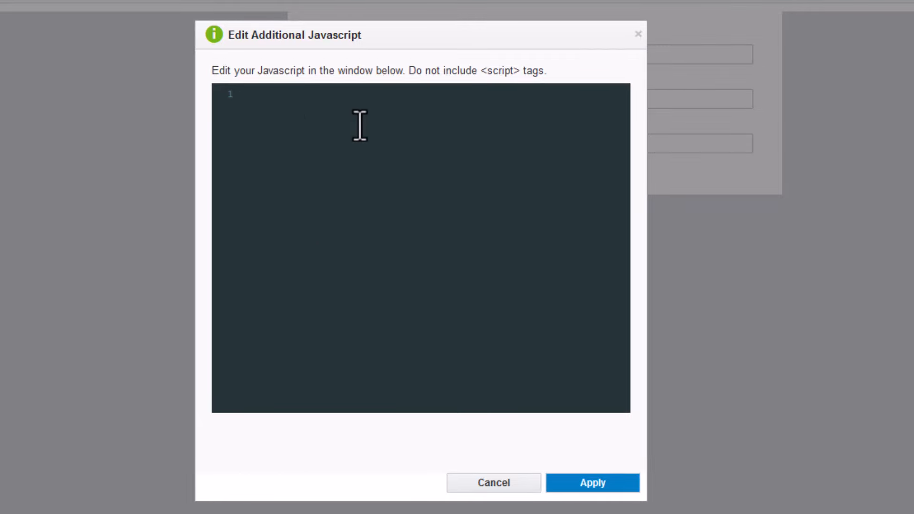
text(function getQueryStringParamValue(strQStrParam) {   var params = new URLSearchParams(window.location.search);   var paramValue = params.get(strQStrParam);   return paramValue || ""; }  function setCampaign() {   var form = document.querySelector("form[name='FM_utmtest']");    if (form) {     form.elements["utm_source"].value = getQueryStringParamValue("utm_source");     form.elements["utm_medium"].value = getQueryStringParamValue("utm_medium");     form.elements["utm_campaign"].value = getQueryStringParamValue("utm_campaign");     form.elements["utm_content"].value = getQueryStringParamValue("utm_content");     form.elements["utm_term"].value = getQueryStringParamValue("utm_term");   } } window.onload = setCampaign;)
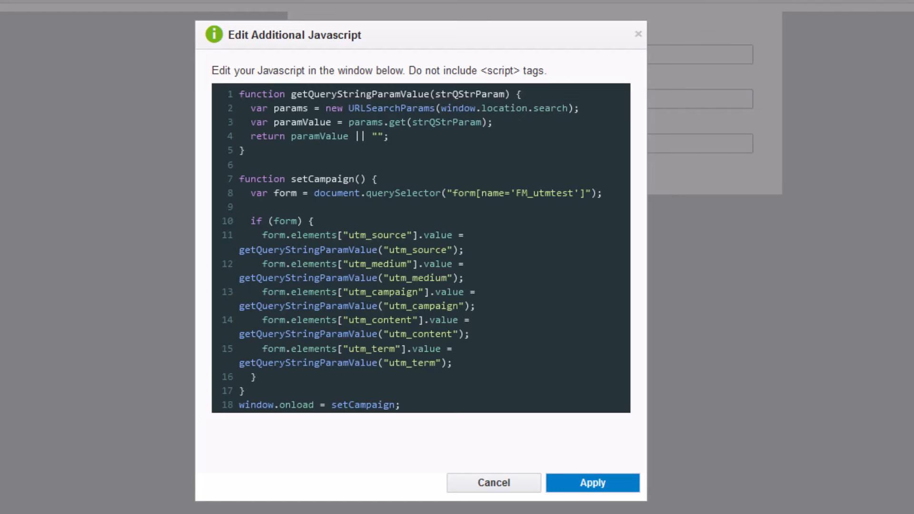
scroll(295, 231, down, 1)
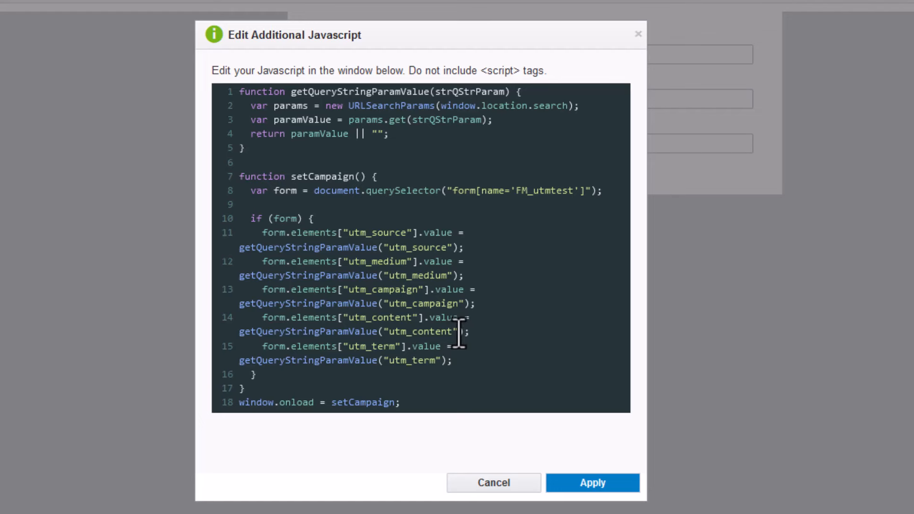
scroll(459, 326, up, 1)
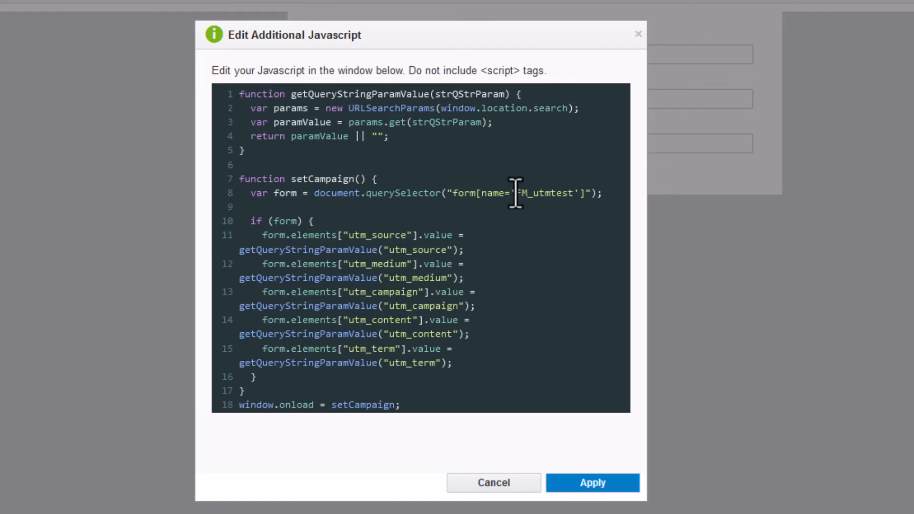
drag(516, 193, 570, 193)
click(550, 237)
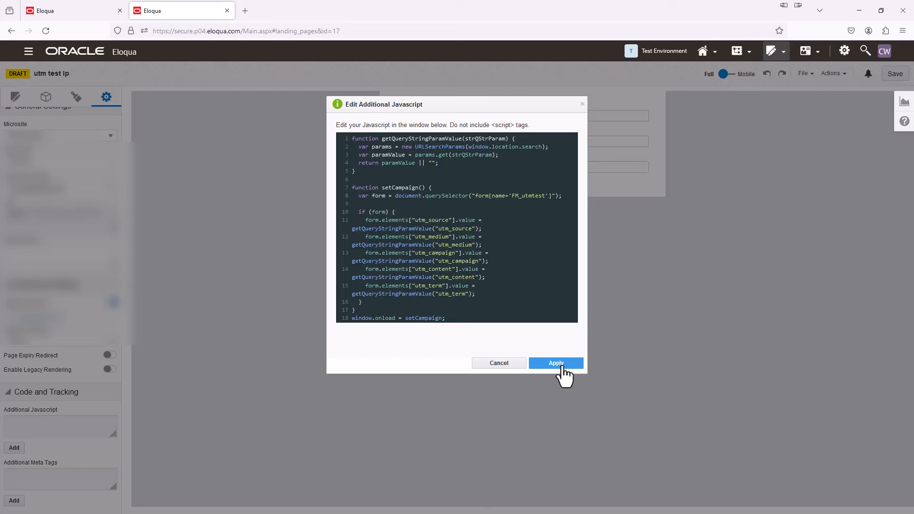
Step: Apply and save the UTM script on the landing page, then open the live utm-test page
click(556, 363)
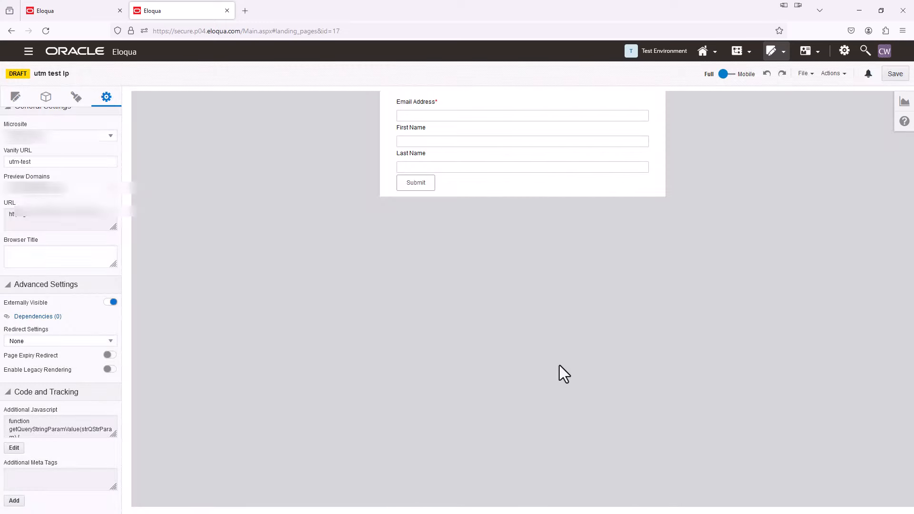
click(895, 75)
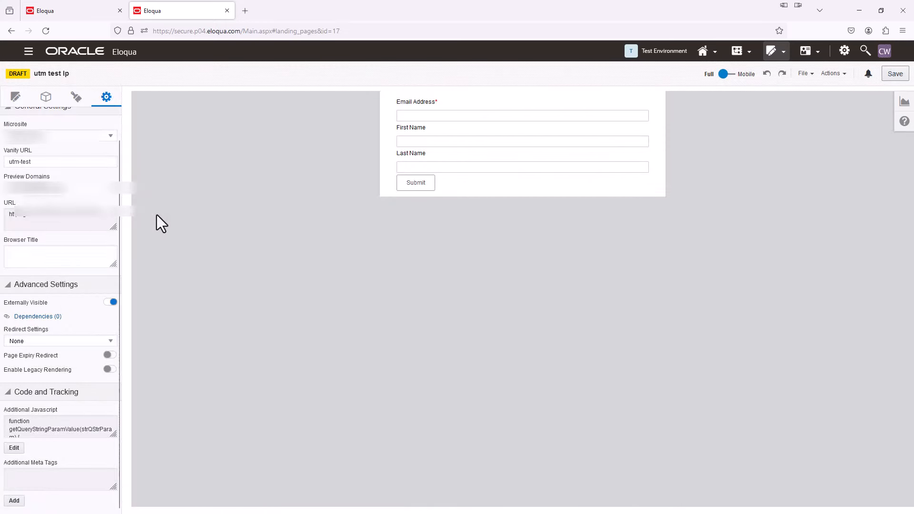
click(53, 218)
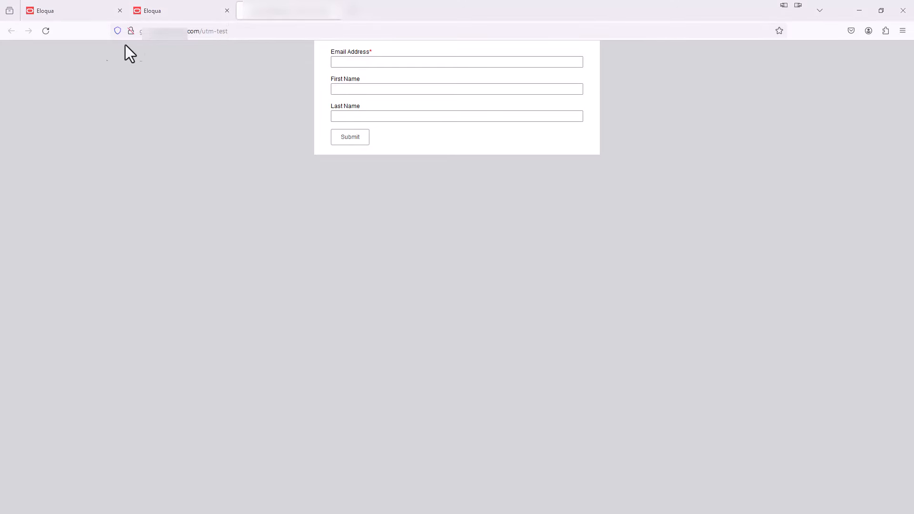
Step: Load the utm-test landing page with five test UTM query parameters in its URL
click(219, 31)
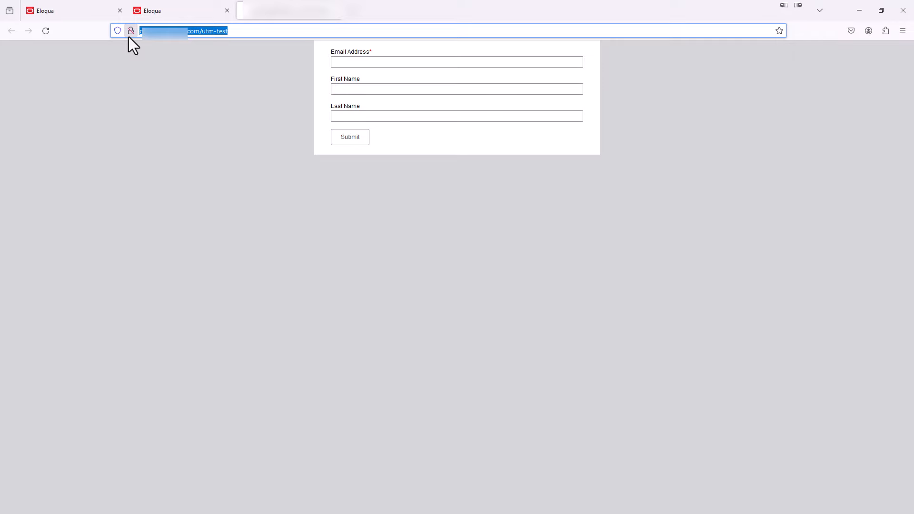
key(ctrl+v)
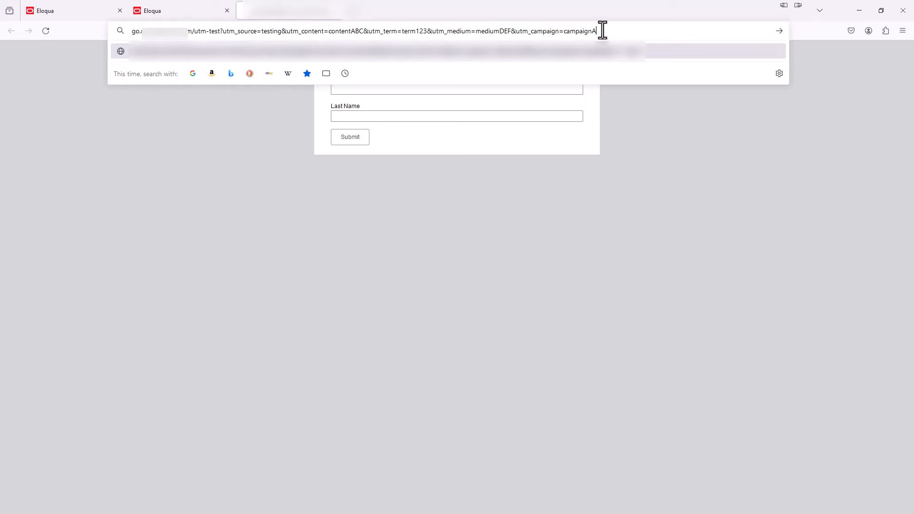
key(Return)
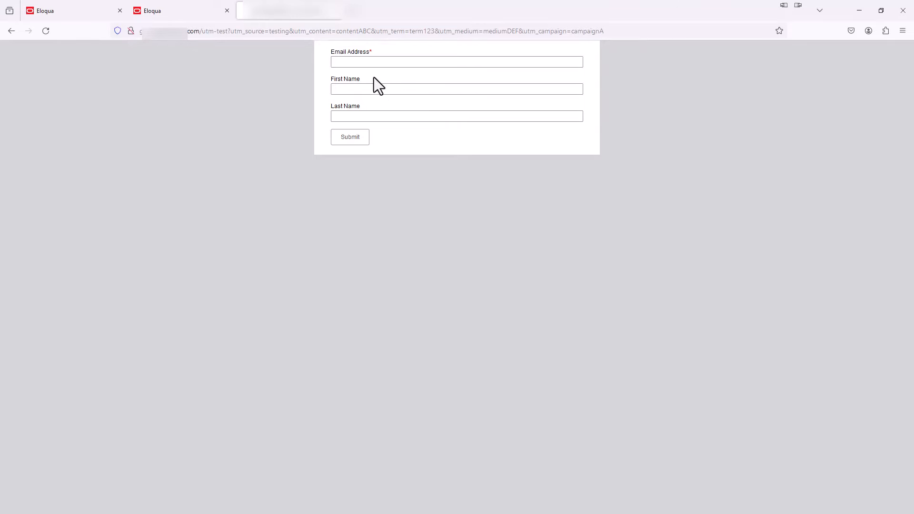
Step: Submit the form with a test contact's email, first and last name, then return to the form editor
click(350, 65)
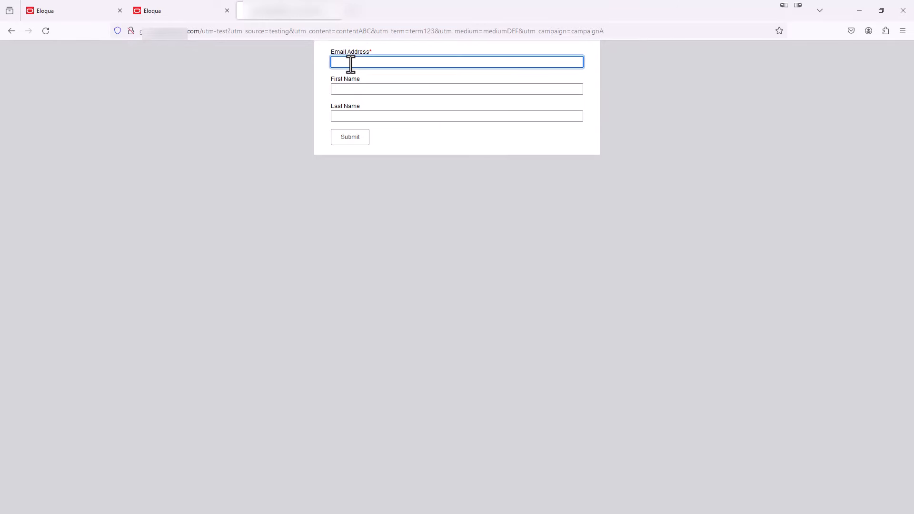
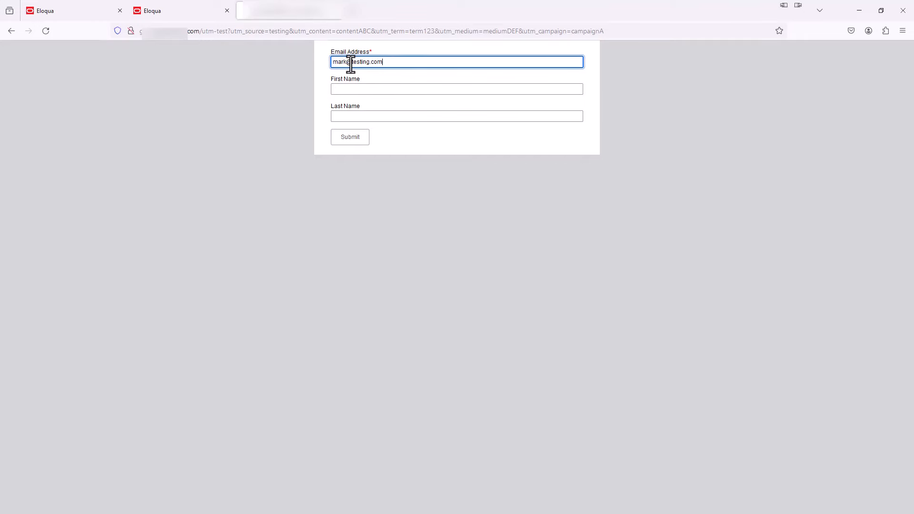
key(Tab)
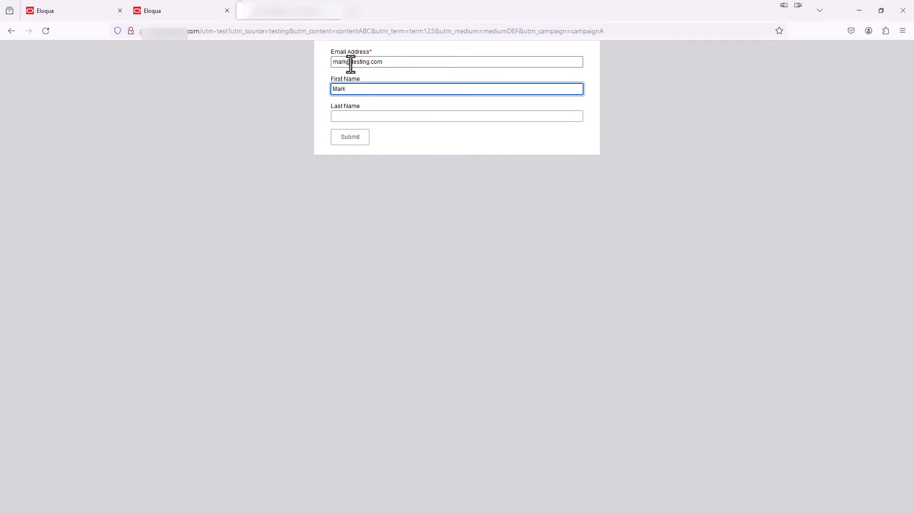
key(Tab)
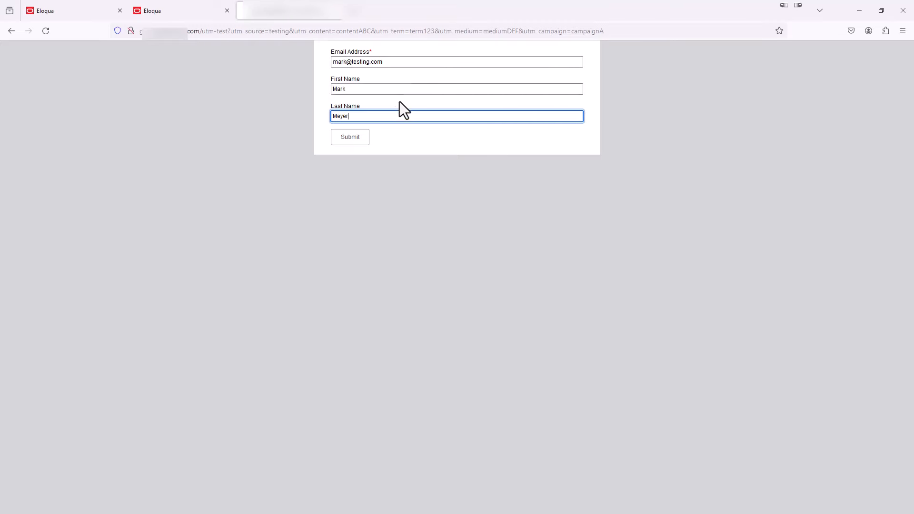
click(353, 141)
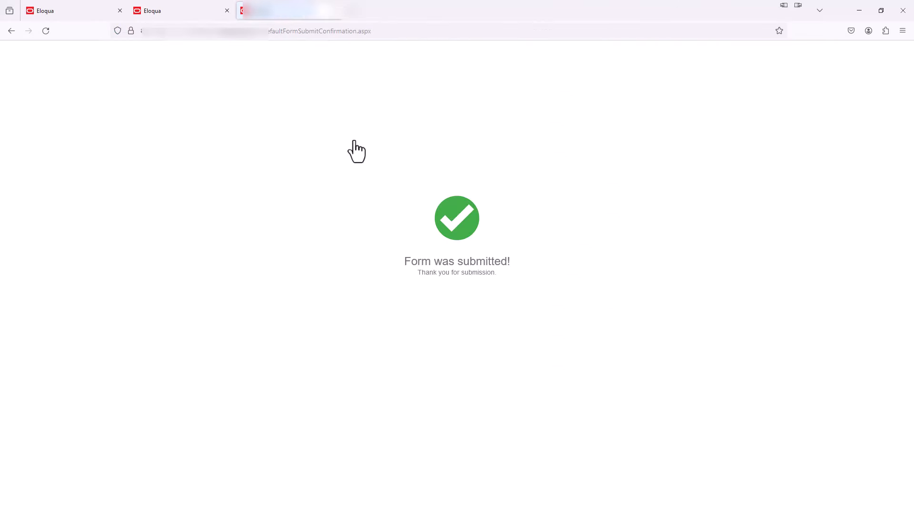
click(93, 12)
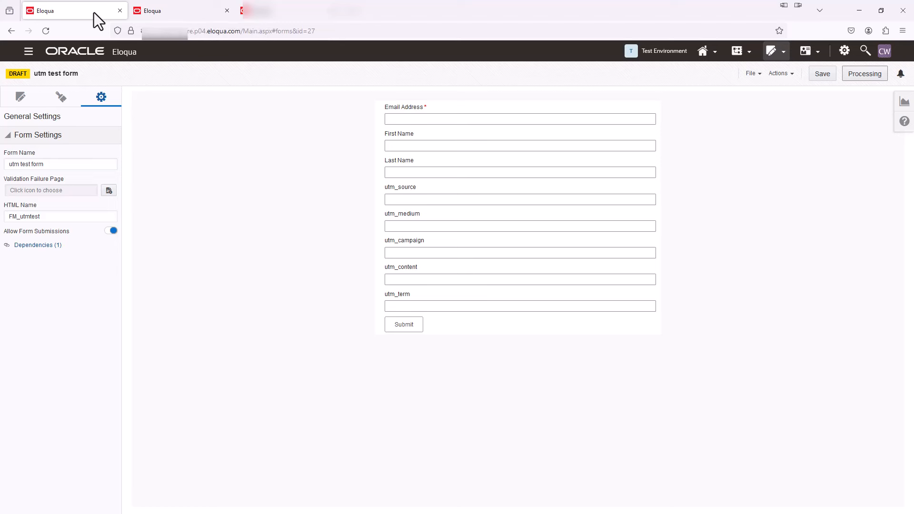
click(789, 77)
click(779, 117)
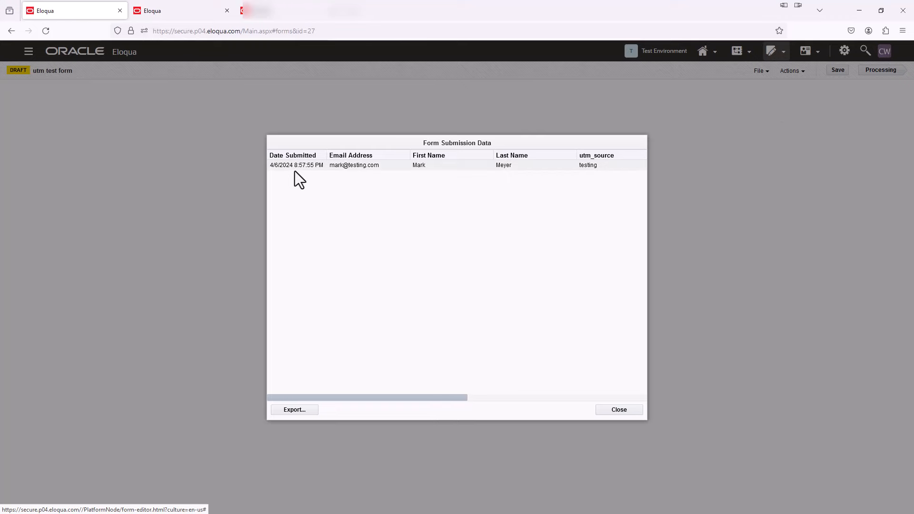
drag(400, 398, 420, 398)
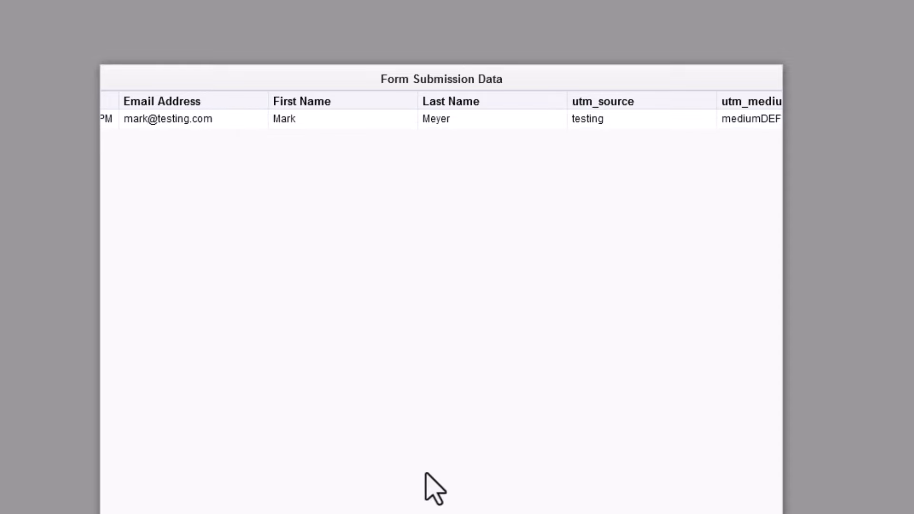
drag(443, 513, 567, 513)
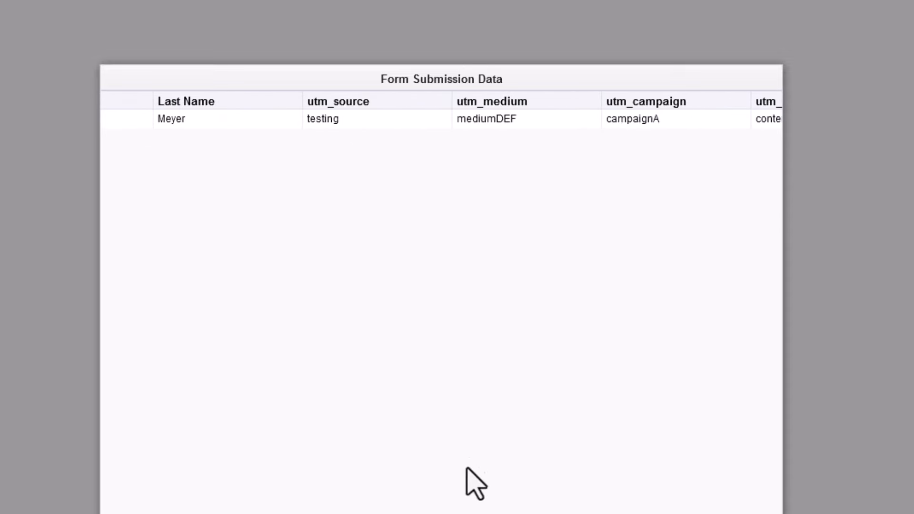
drag(505, 513, 638, 513)
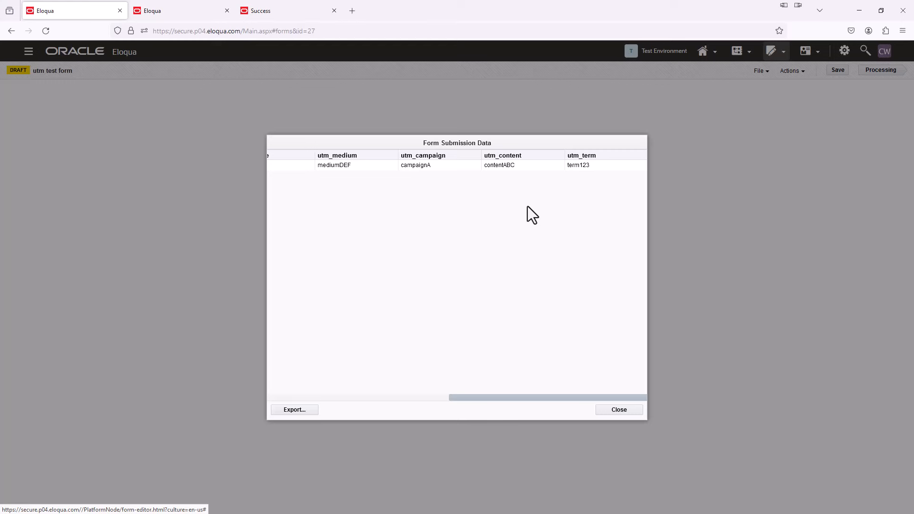
click(624, 411)
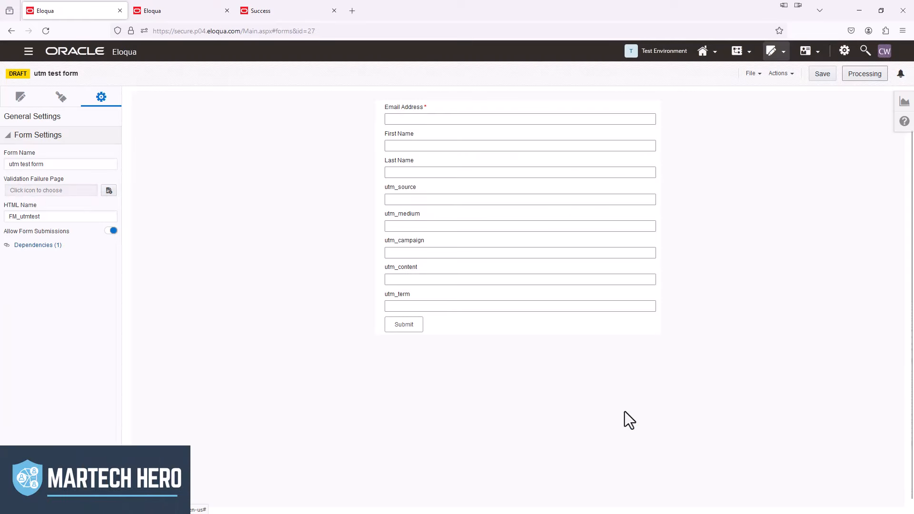